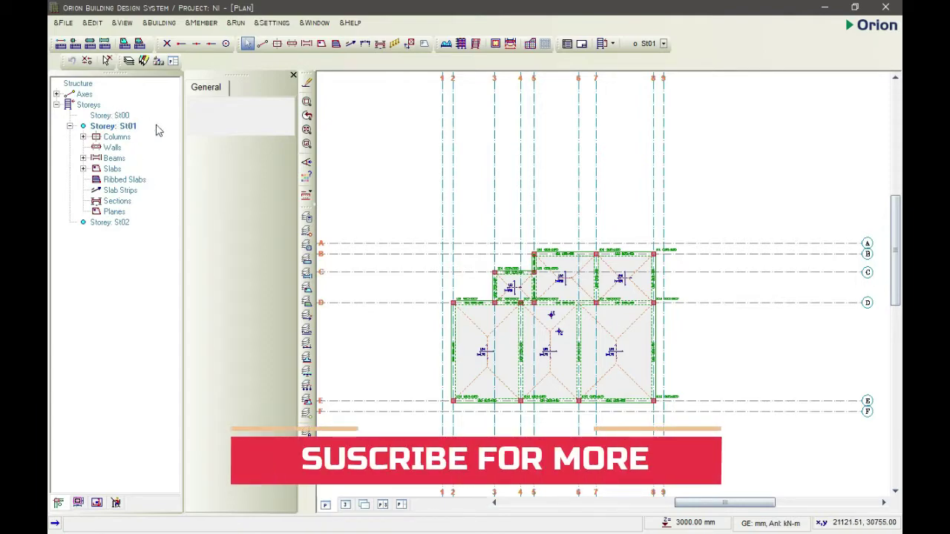
# Switch the plan to storey St00.
pyautogui.click(108, 116)
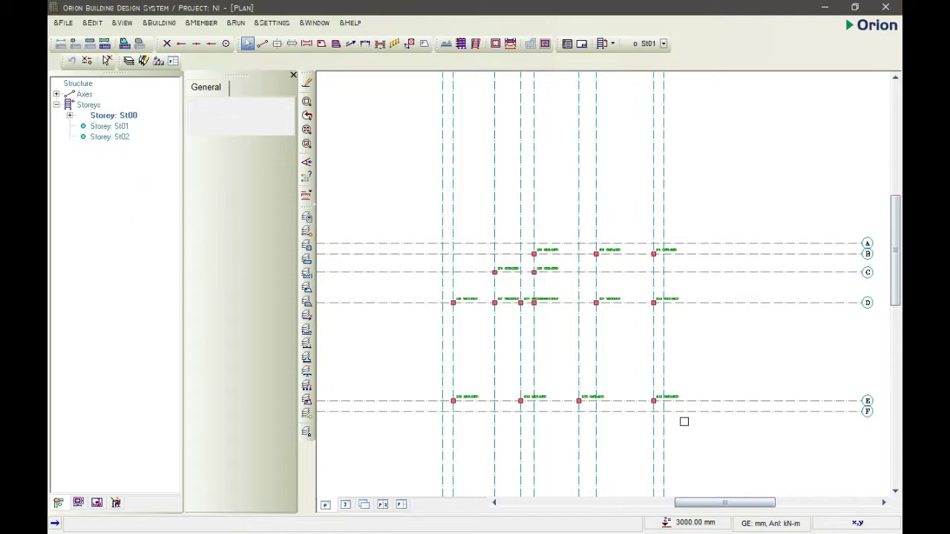
pyautogui.click(653, 400)
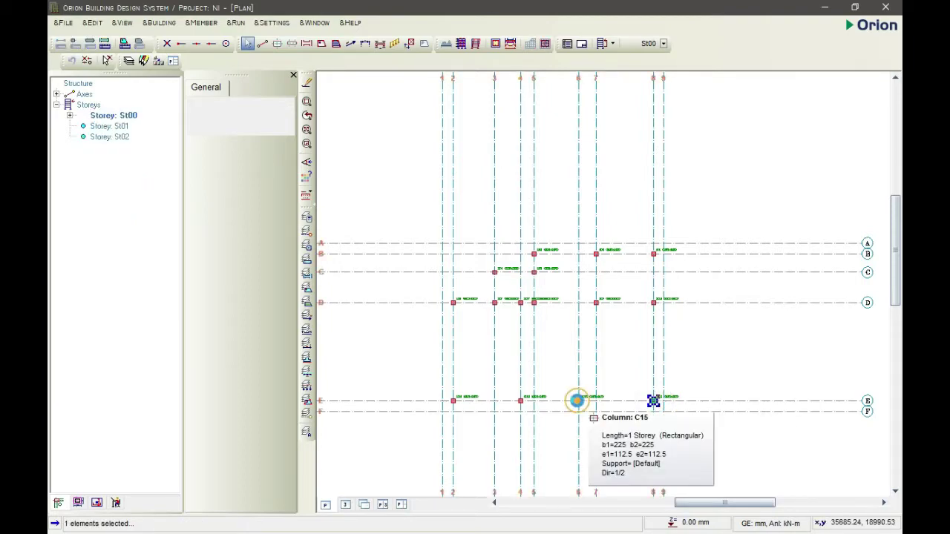
pyautogui.click(578, 401)
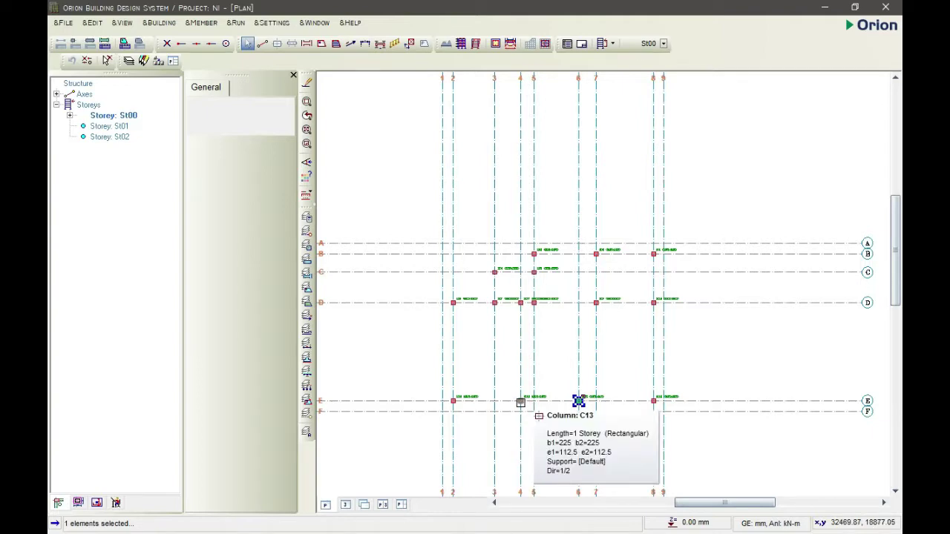
pyautogui.click(520, 402)
pyautogui.click(705, 464)
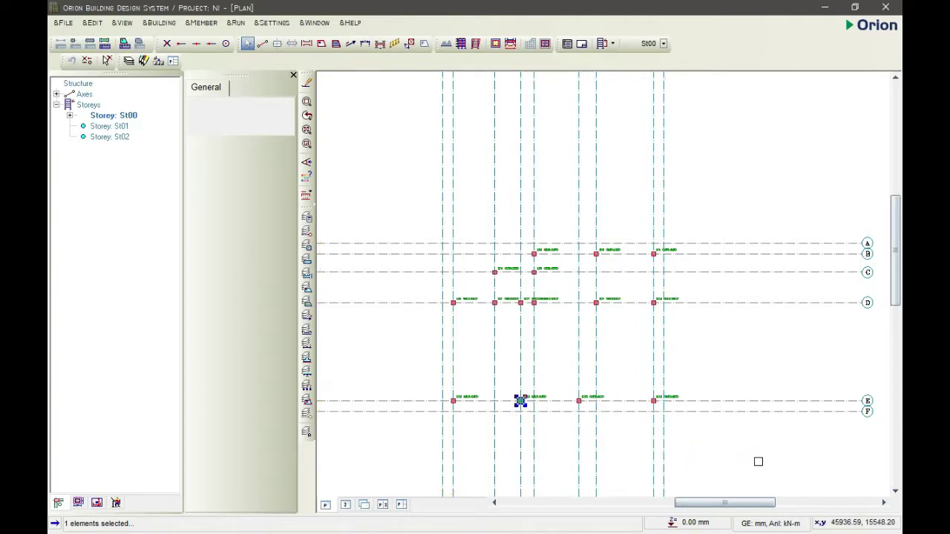
pyautogui.press('Escape')
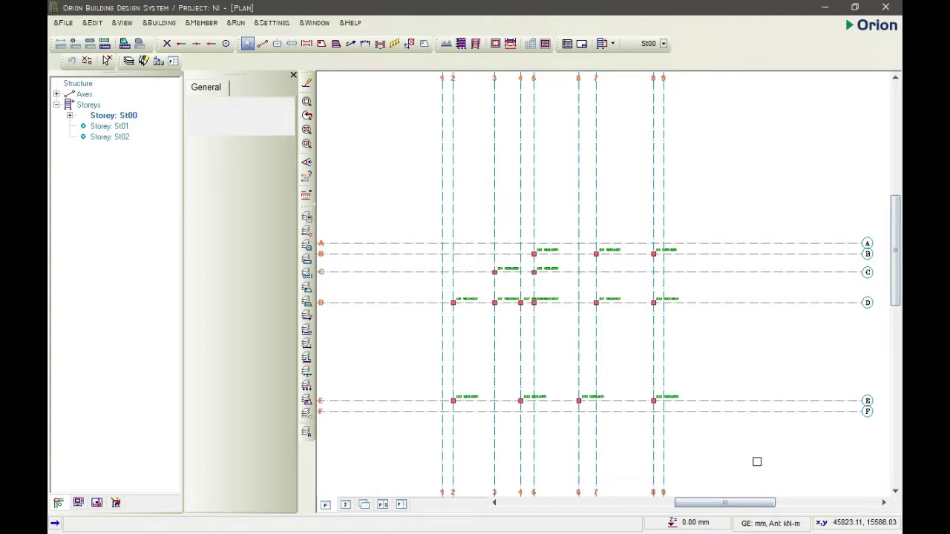
# Select all columns in the St00 plan together and insert a pad base with a typical footing for them.
pyautogui.click(757, 464)
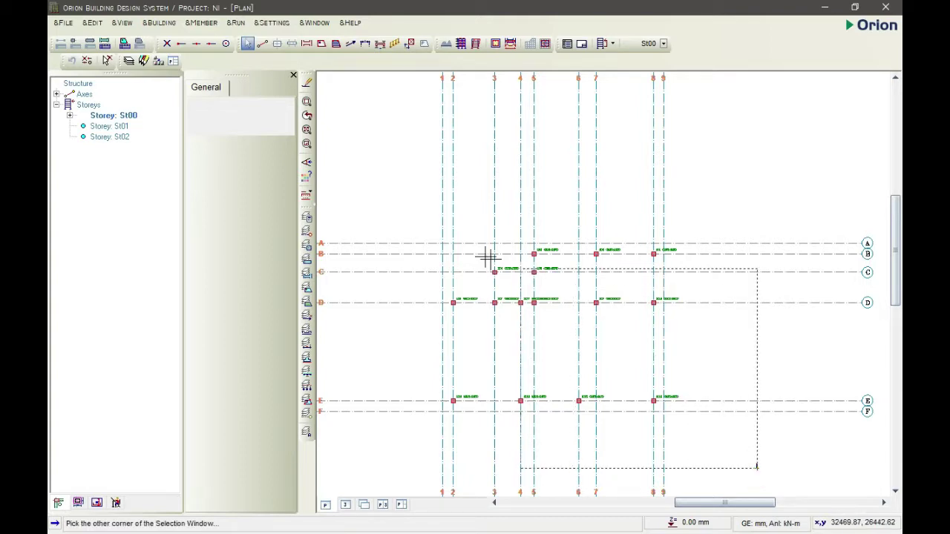
pyautogui.click(424, 230)
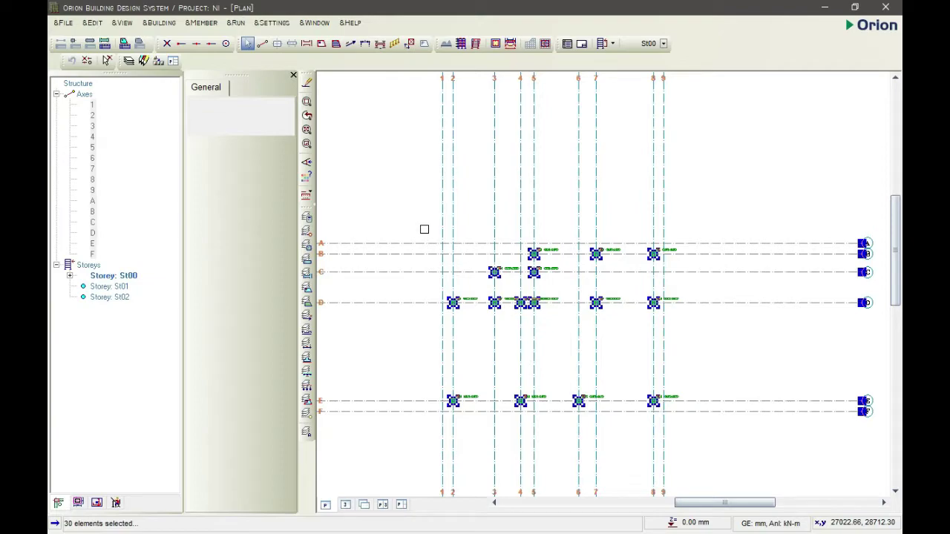
pyautogui.rightClick(425, 229)
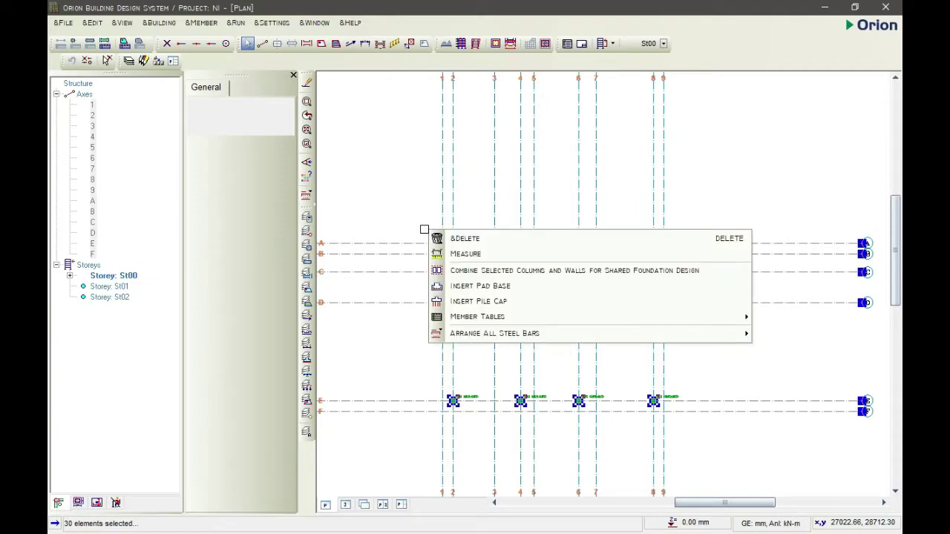
pyautogui.click(499, 289)
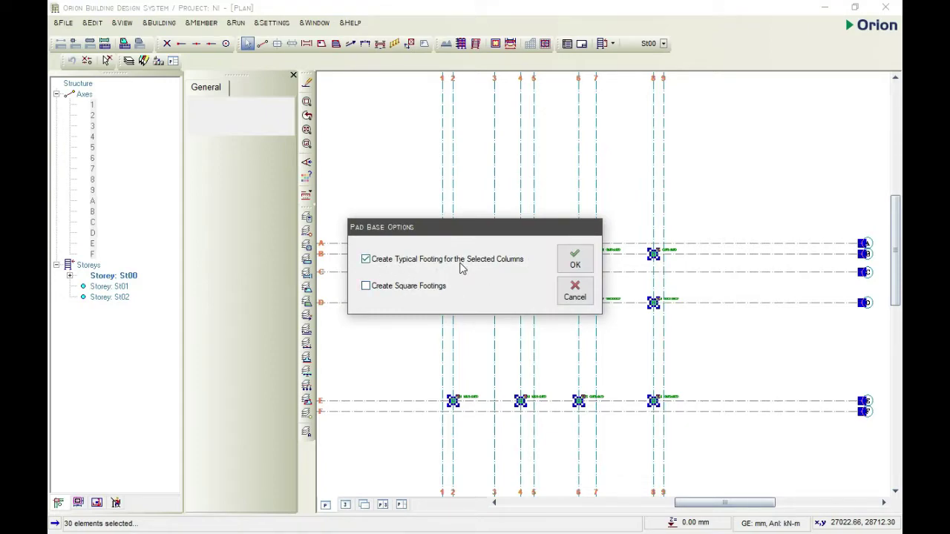
pyautogui.click(574, 264)
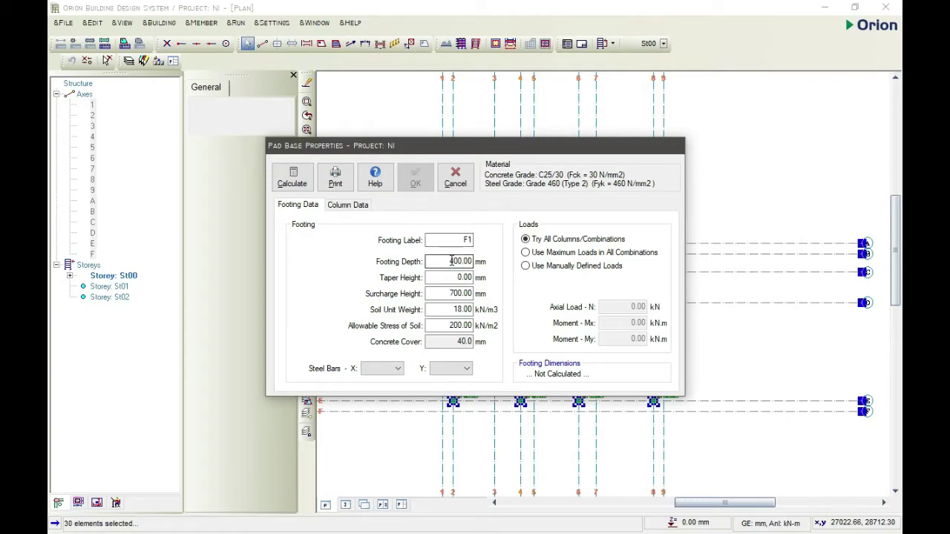
# Set the footing depth to 300 mm and choose T12 steel bars in both the X and Y directions.
pyautogui.moveTo(451, 261); pyautogui.dragTo(490, 262)
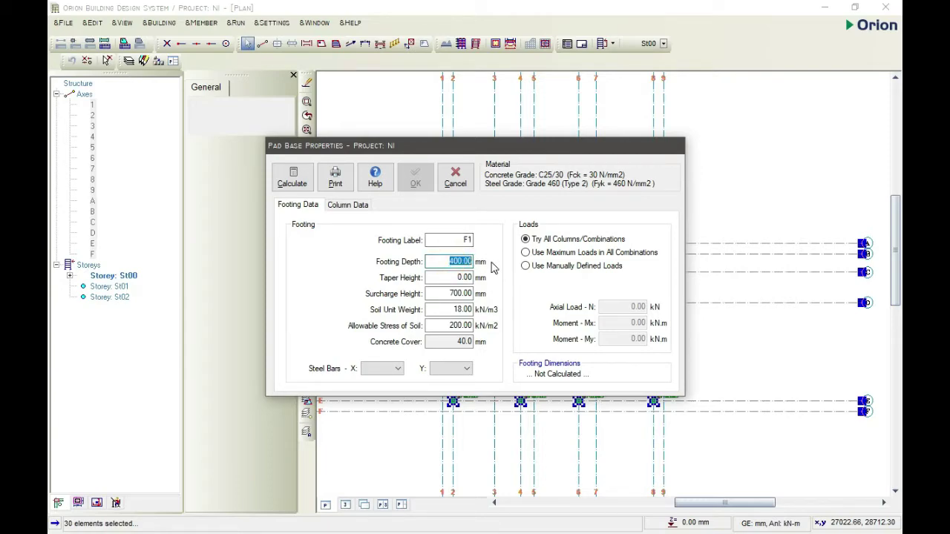
pyautogui.write('3')
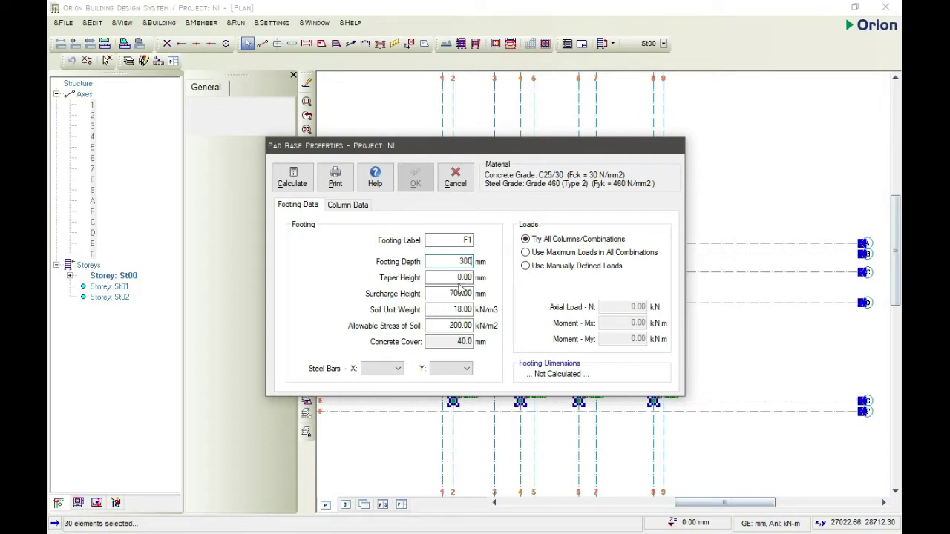
pyautogui.click(458, 341)
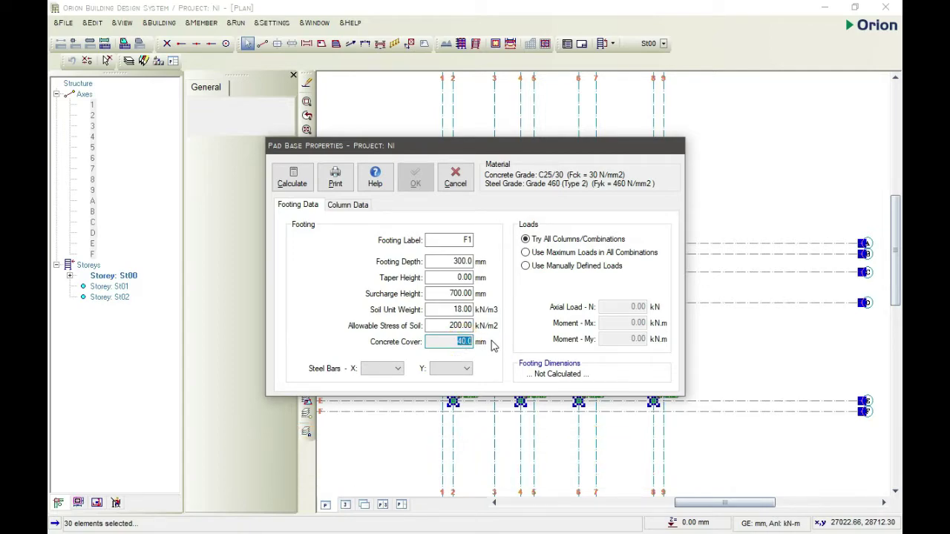
pyautogui.click(395, 368)
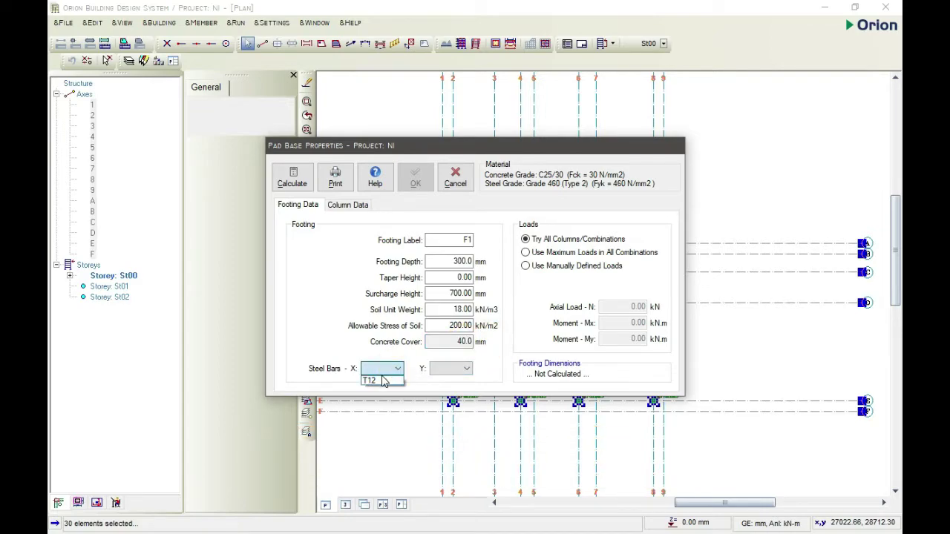
pyautogui.click(382, 381)
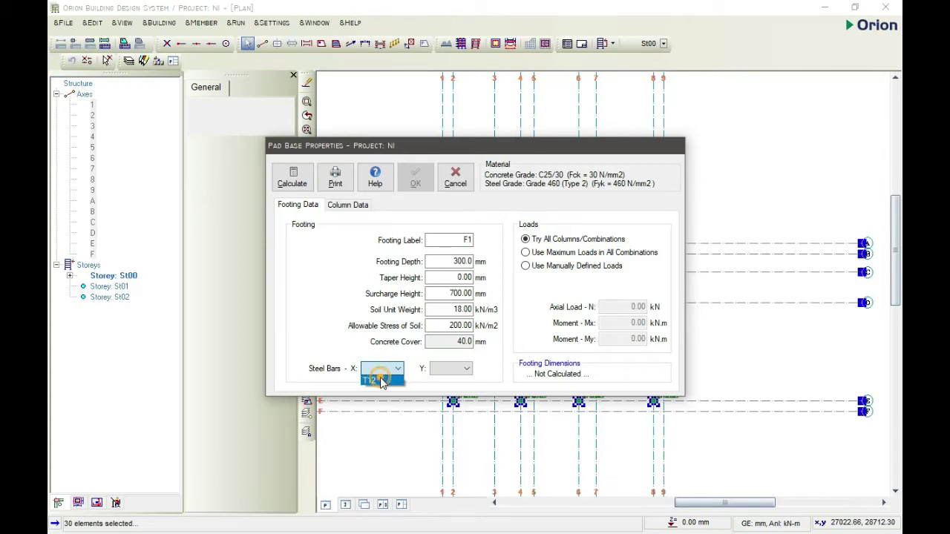
pyautogui.click(453, 371)
pyautogui.click(455, 382)
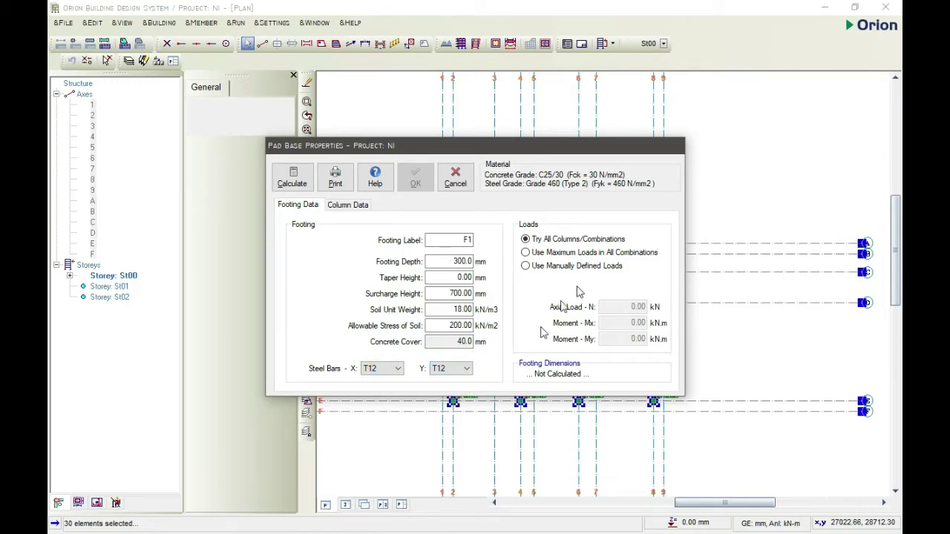
# Base the footing design on the maximum loads in all combinations and check the column load data.
pyautogui.click(525, 253)
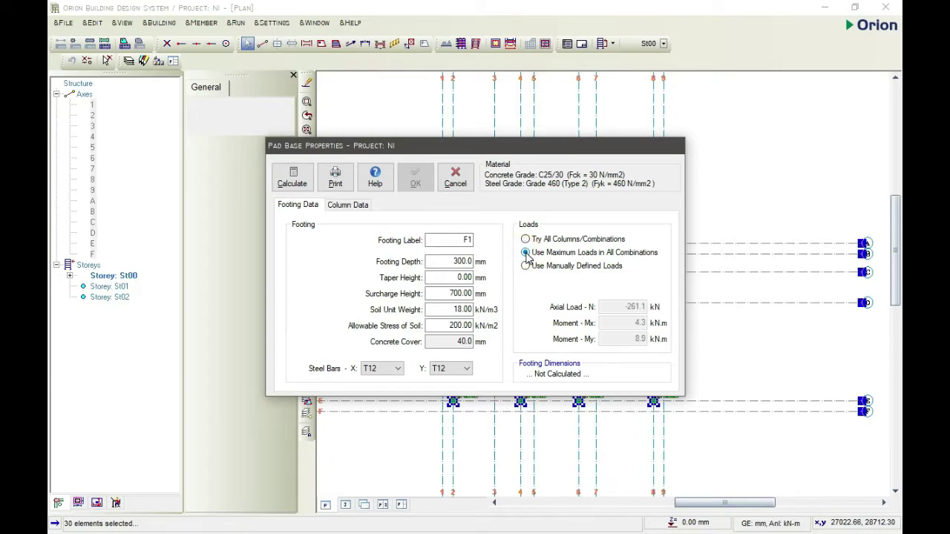
pyautogui.click(344, 207)
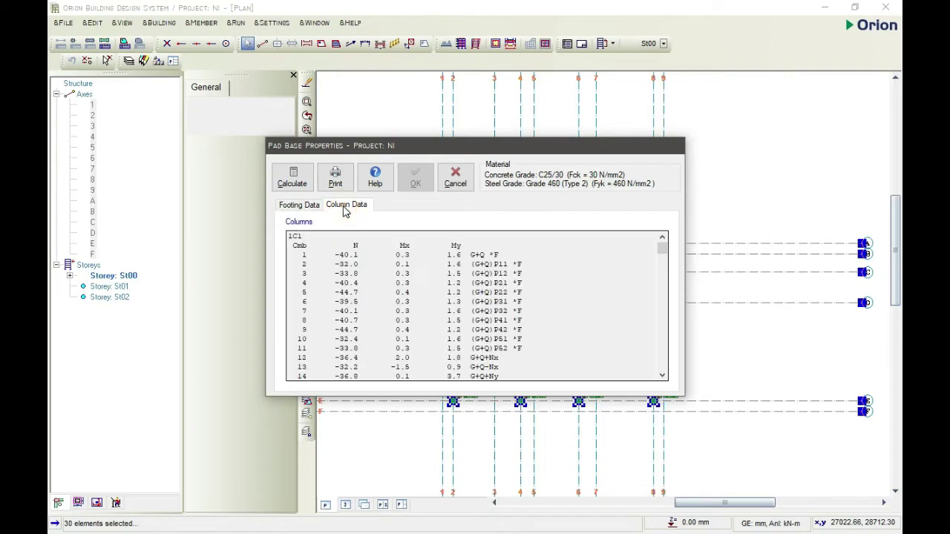
pyautogui.click(306, 205)
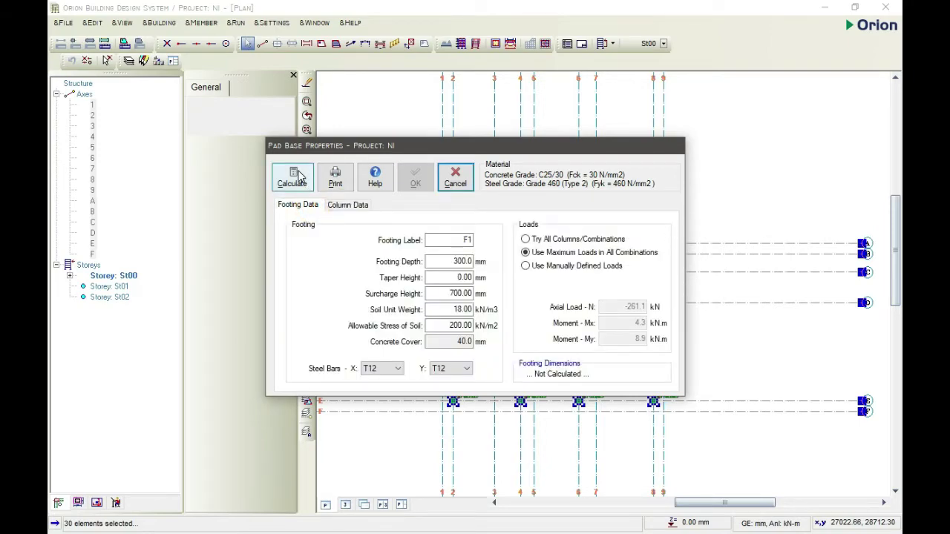
# Calculate pad base F1, accept its dimensions and T12 bar spacings, and place it under the selected columns.
pyautogui.click(294, 177)
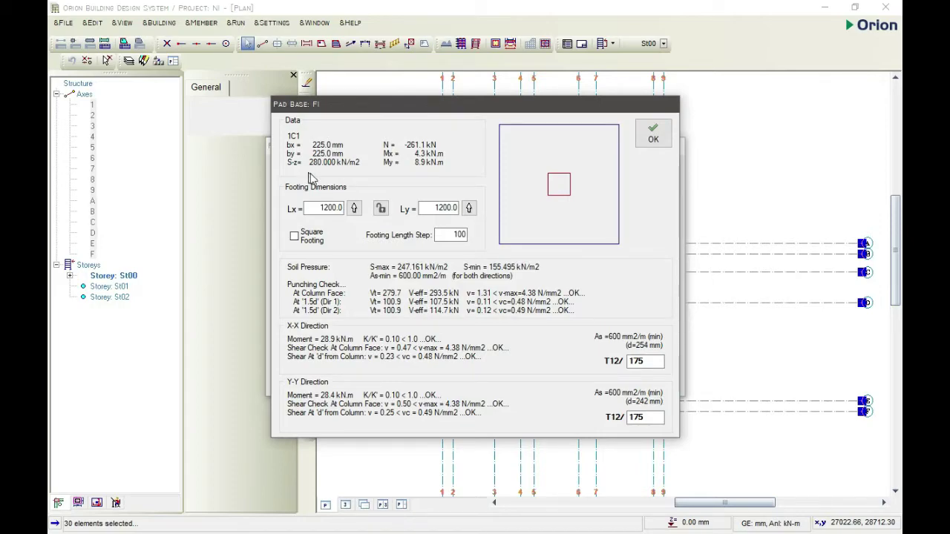
pyautogui.click(327, 210)
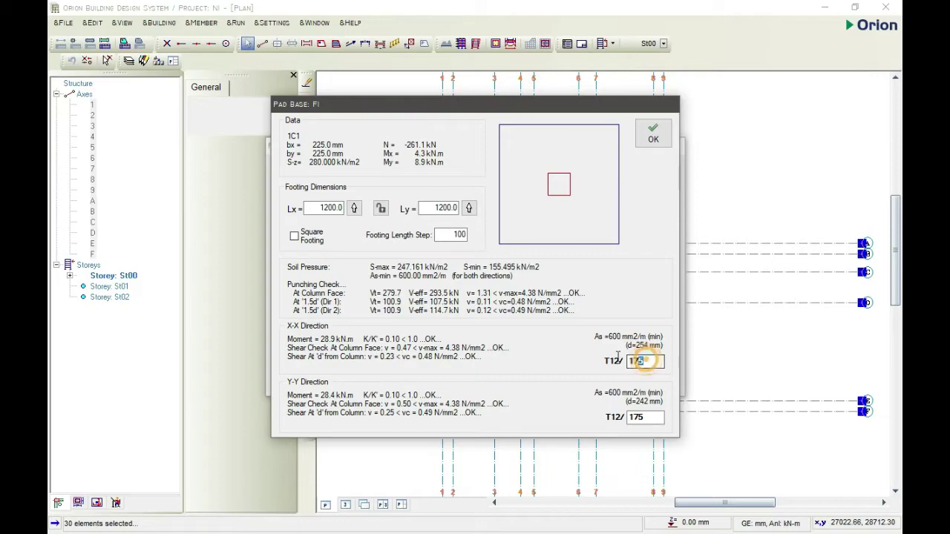
pyautogui.doubleClick(647, 360)
pyautogui.doubleClick(648, 416)
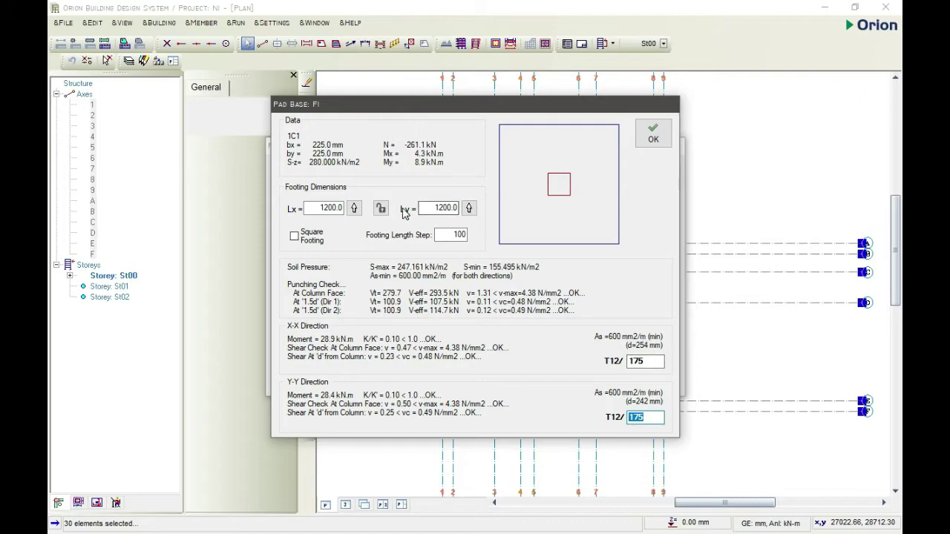
pyautogui.click(652, 135)
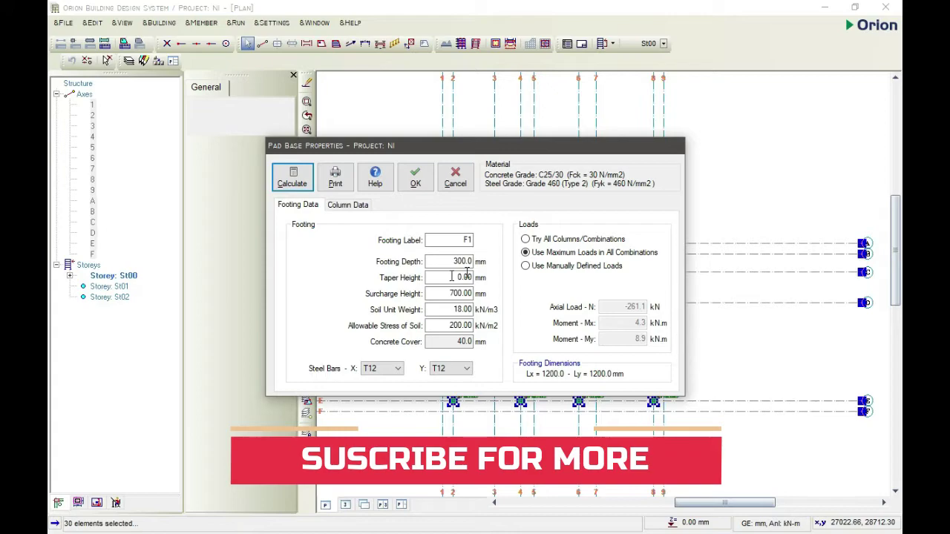
pyautogui.click(425, 185)
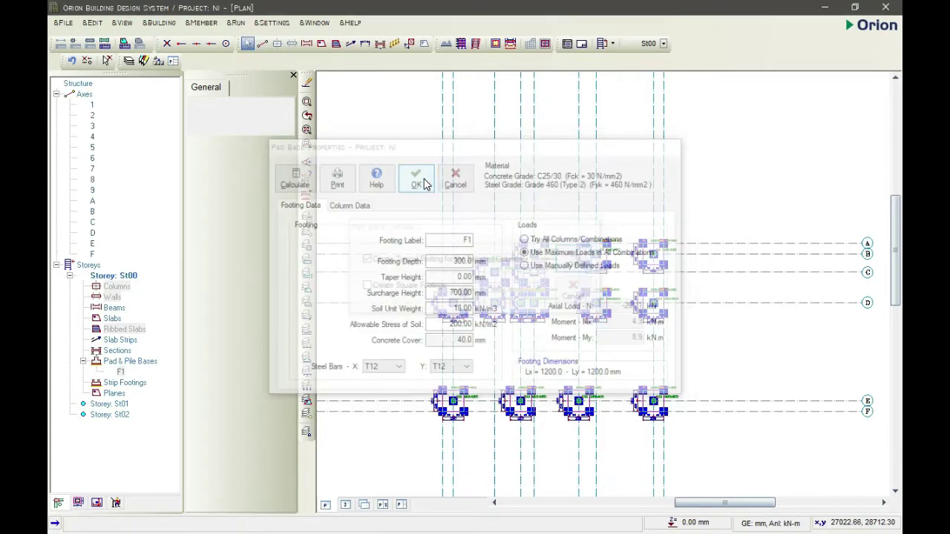
pyautogui.click(745, 175)
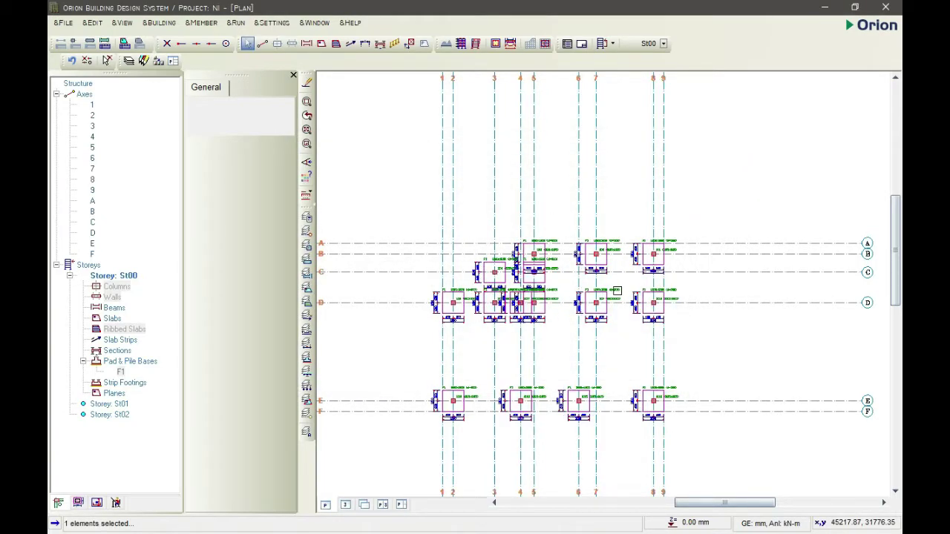
# Examine the labels, dimensions and overlaps of the pad bases in the St00 plan.
pyautogui.scroll(4, 636, 311)
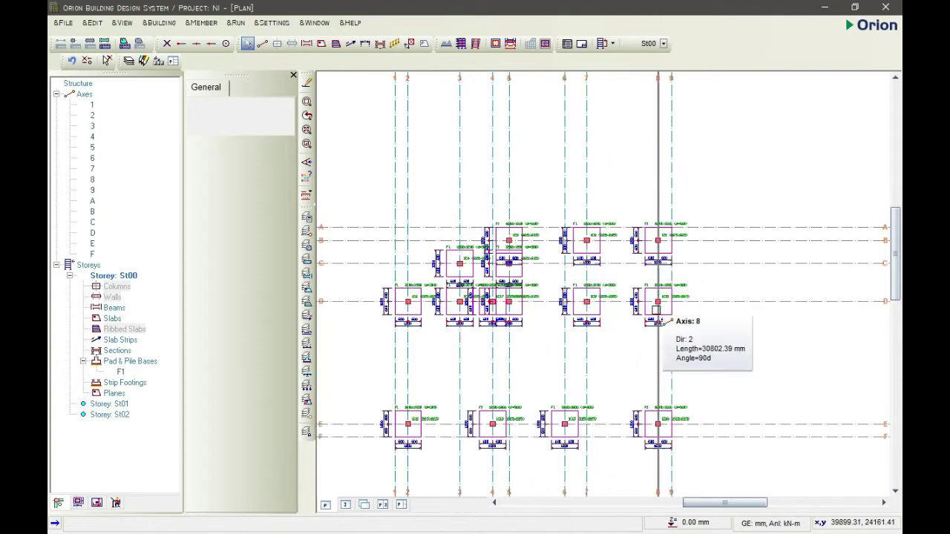
pyautogui.scroll(2, 641, 300)
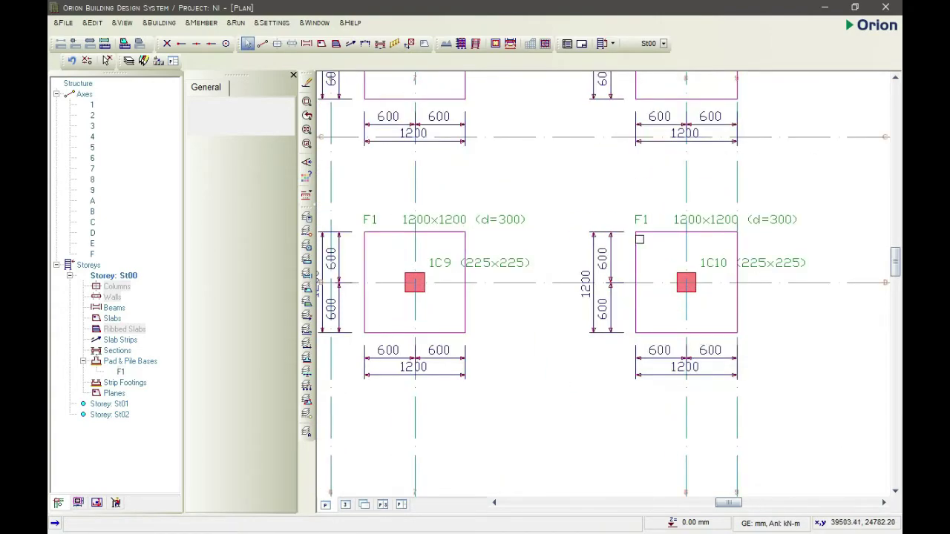
pyautogui.scroll(-3, 723, 339)
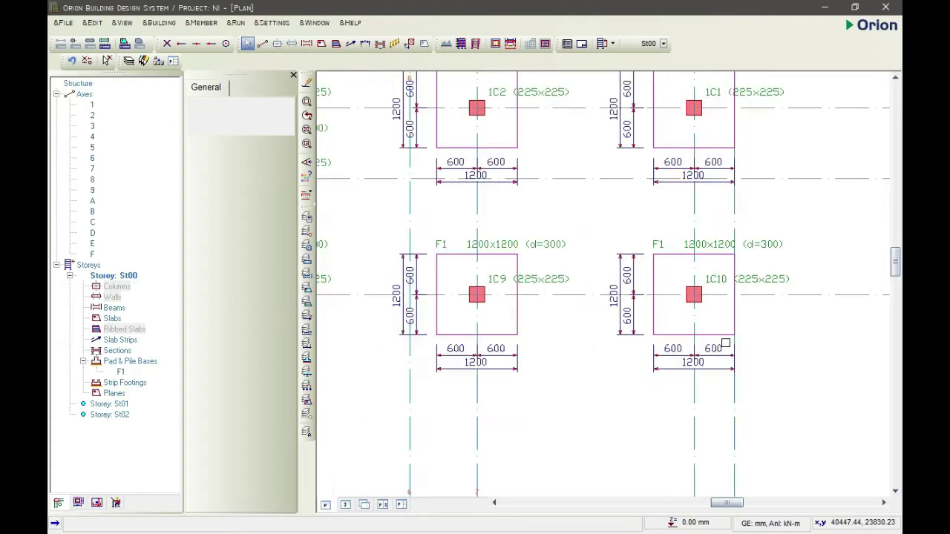
pyautogui.scroll(-4, 613, 282)
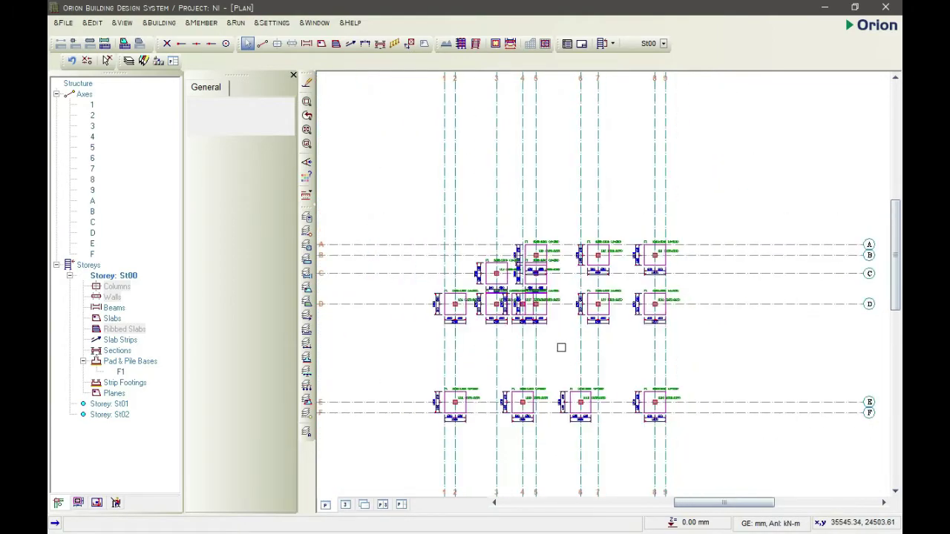
pyautogui.scroll(4, 456, 364)
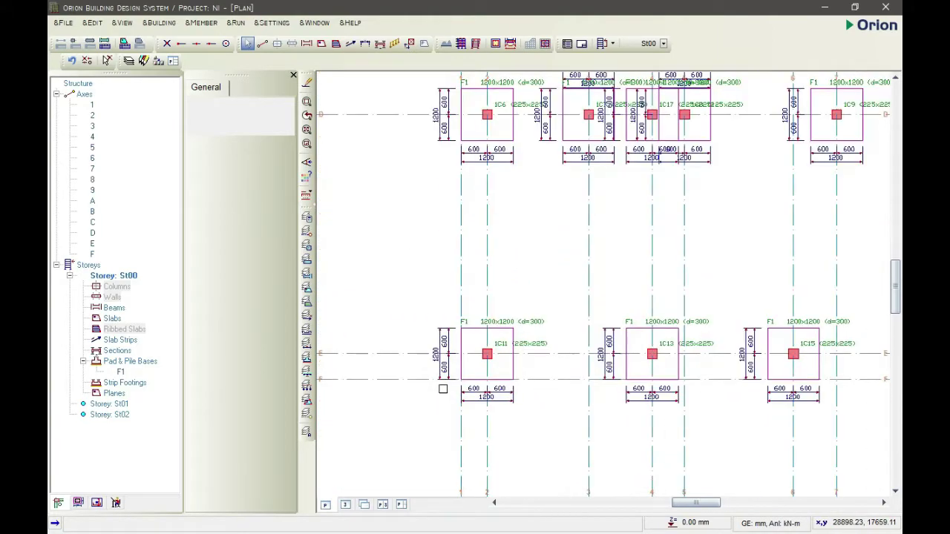
# Examine the pad bases beneath the structure from several angles in the combined plan and 3D view, ending in plan view only.
pyautogui.click(378, 505)
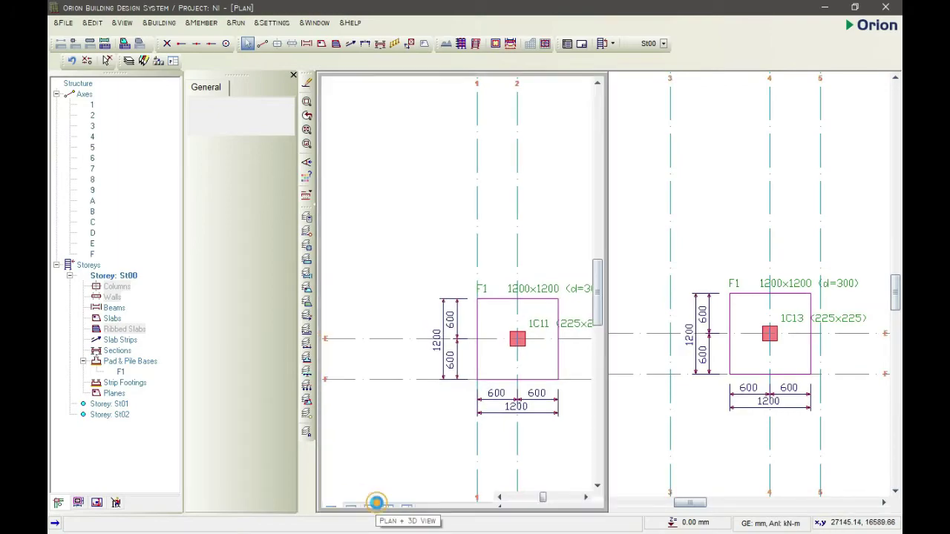
pyautogui.scroll(-5, 740, 303)
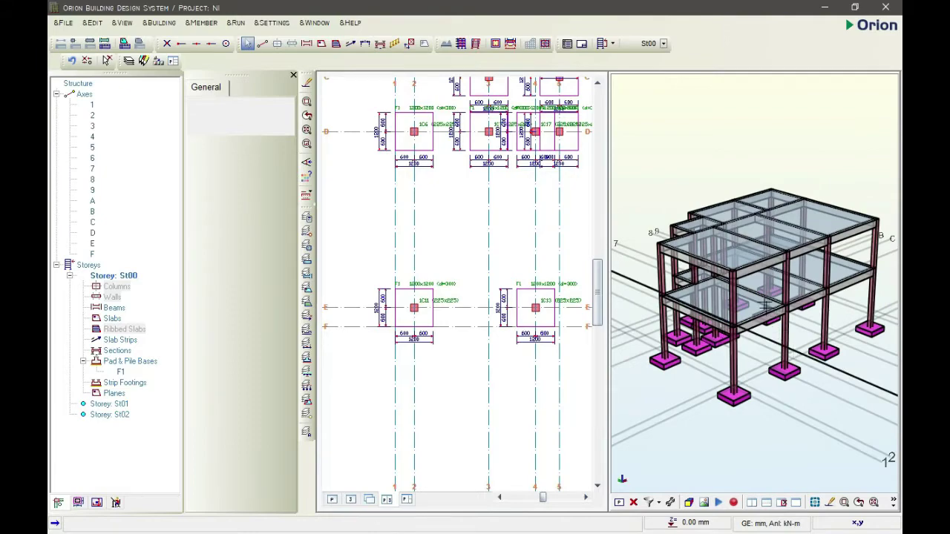
pyautogui.moveTo(740, 303)
pyautogui.mouseDown()
pyautogui.moveTo(750, 259)
pyautogui.moveTo(748, 288)
pyautogui.mouseUp()
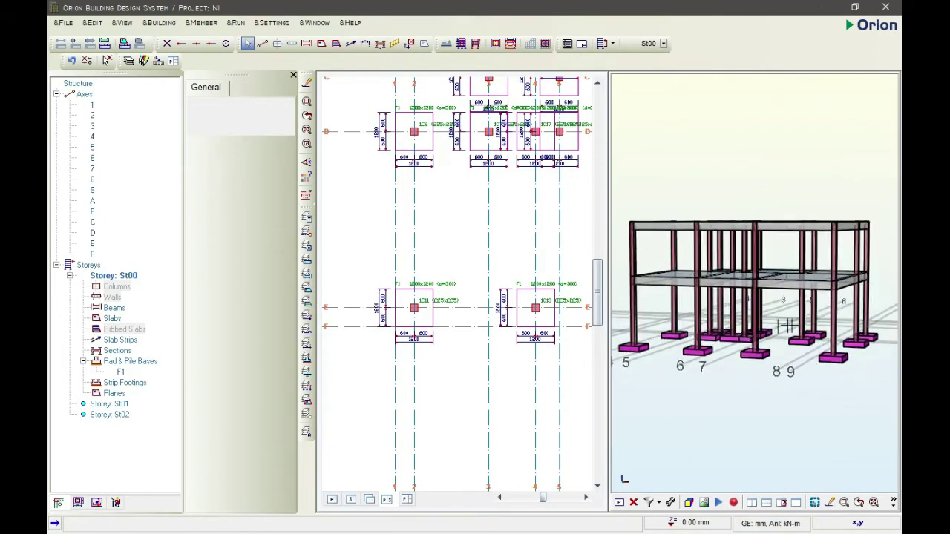
pyautogui.moveTo(804, 341); pyautogui.dragTo(698, 362)
pyautogui.moveTo(815, 327); pyautogui.dragTo(866, 316)
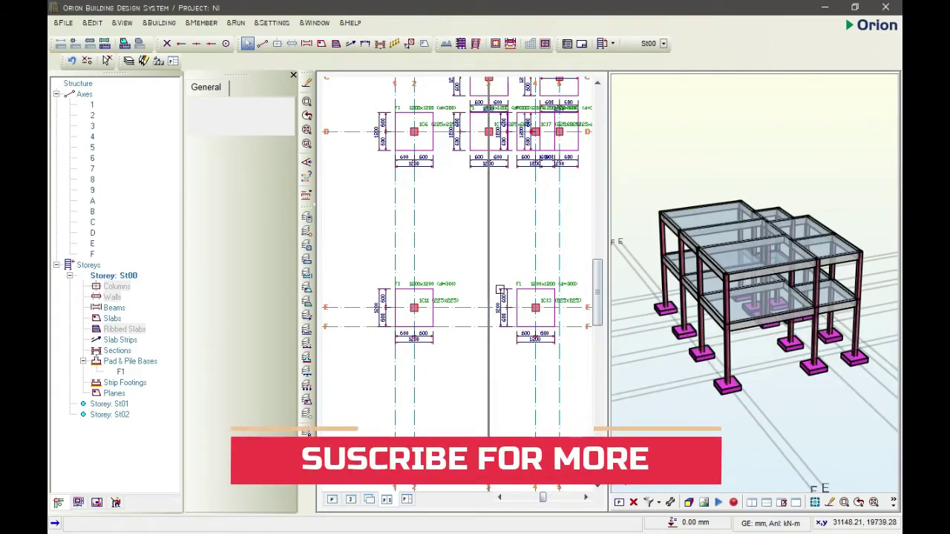
pyautogui.click(338, 499)
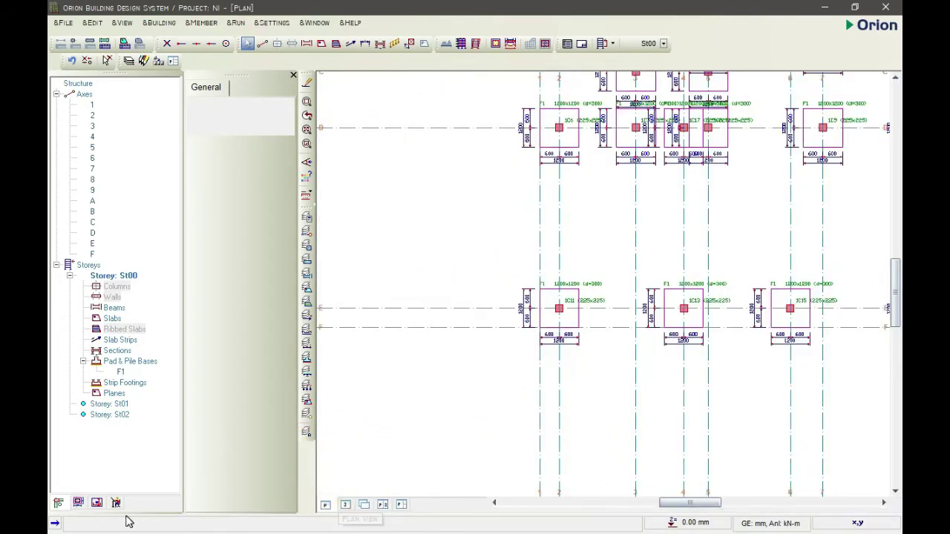
# Create a new foundation detail sheet in A0 size (1188 x 840 mm) with drawing and detail scales of 1/50.
pyautogui.click(99, 505)
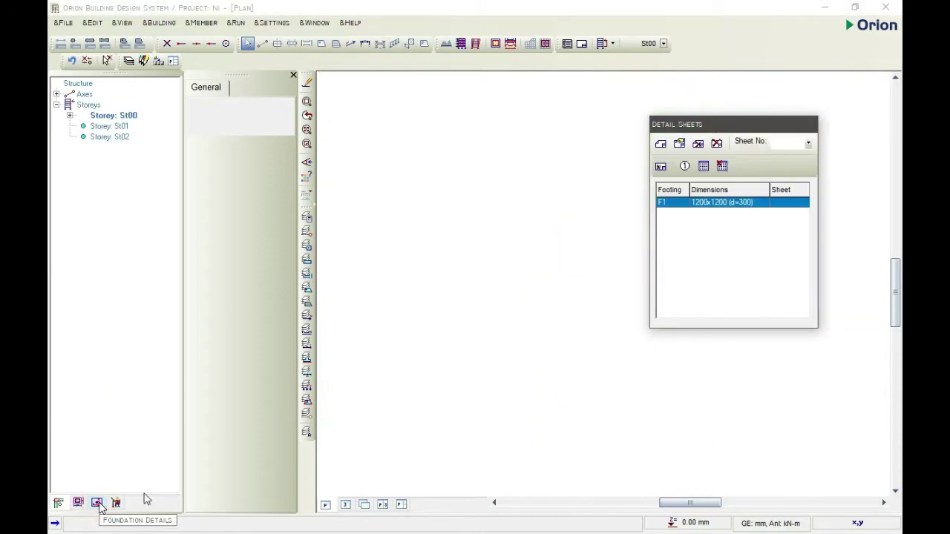
pyautogui.click(662, 145)
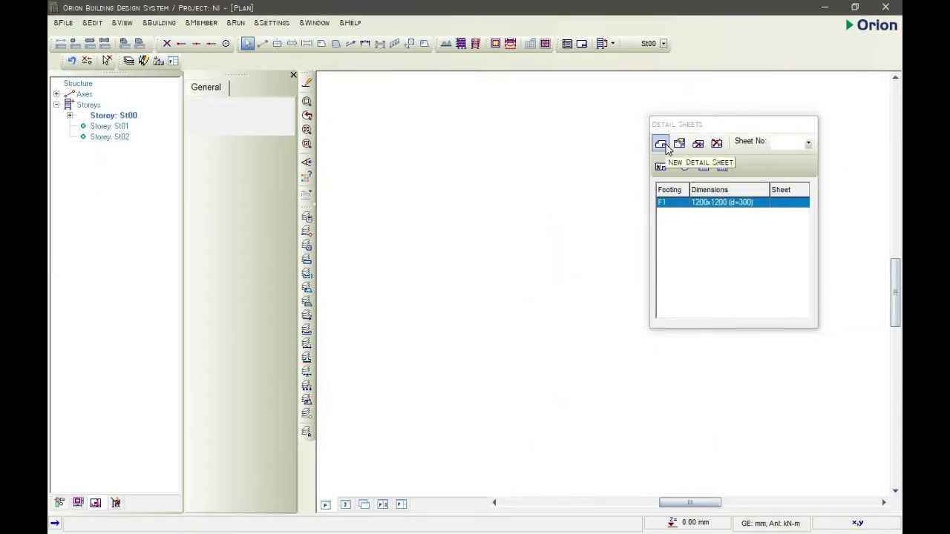
pyautogui.click(662, 144)
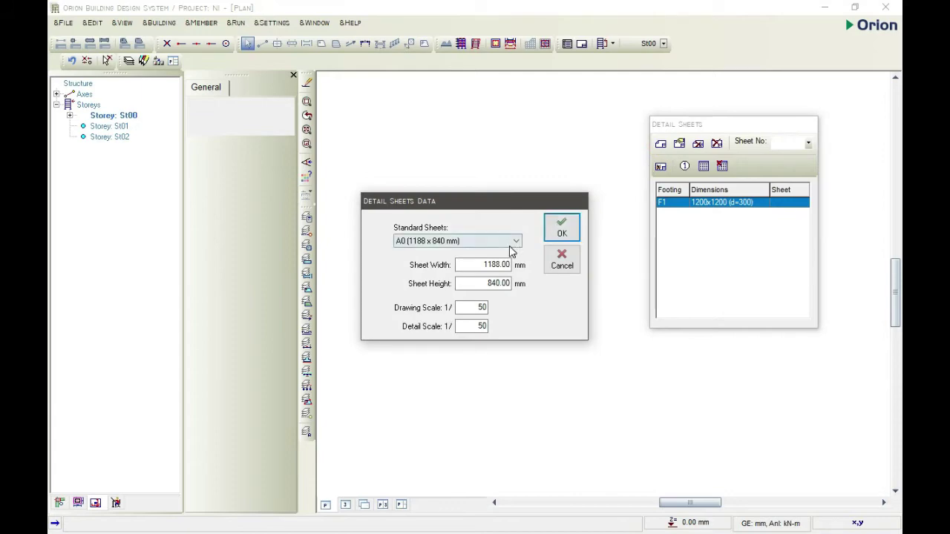
pyautogui.click(550, 226)
pyautogui.click(389, 172)
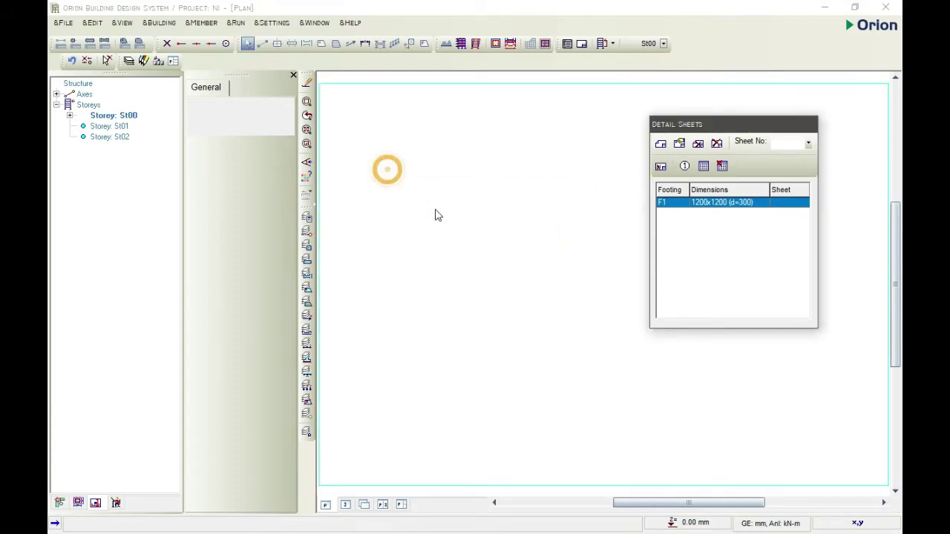
pyautogui.click(571, 353)
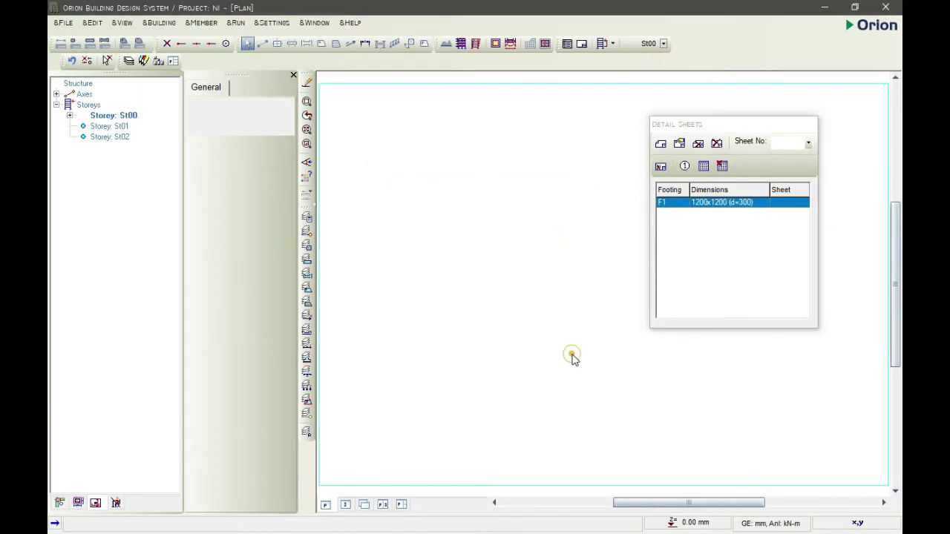
# Insert the F1 footing detail on the sheet, inspect it up close, and move the Detail Sheets window clear of the drawing.
pyautogui.doubleClick(695, 201)
pyautogui.click(592, 343)
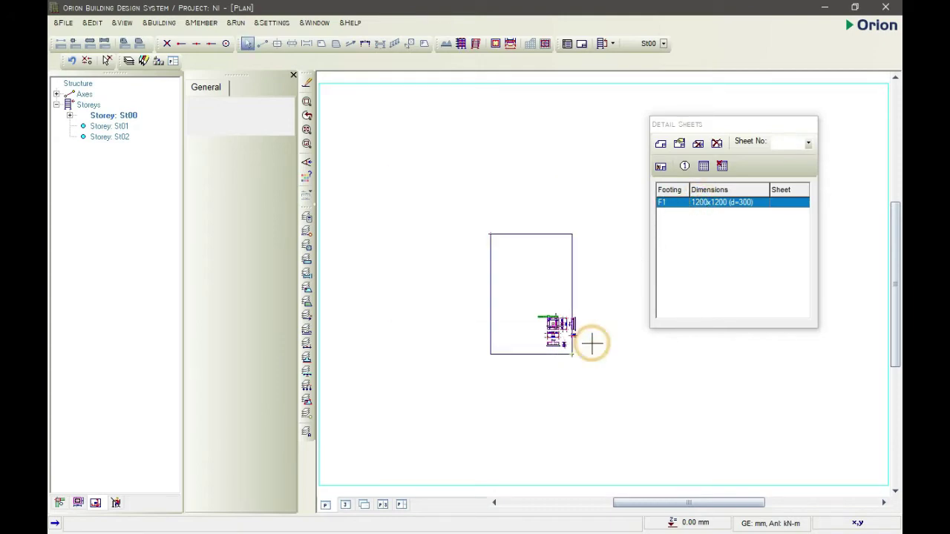
pyautogui.click(591, 344)
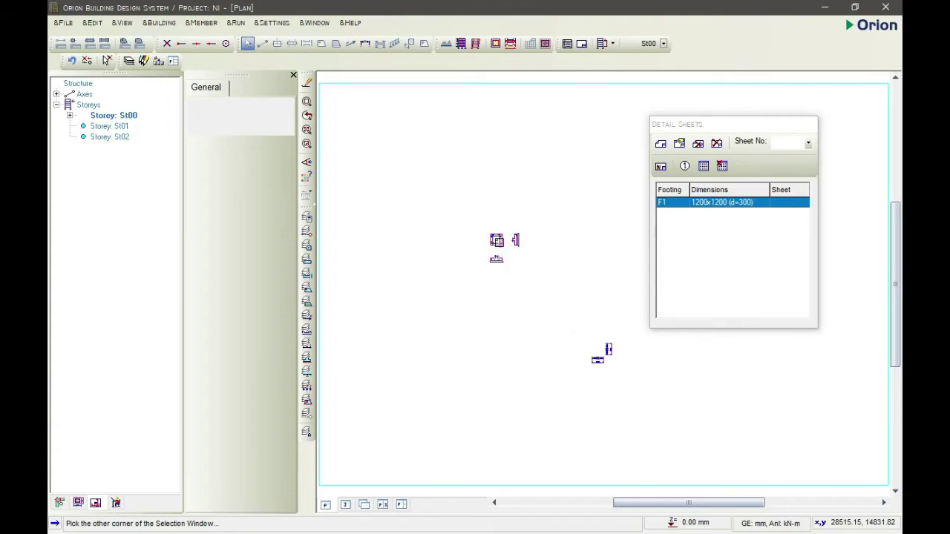
pyautogui.scroll(5, 653, 394)
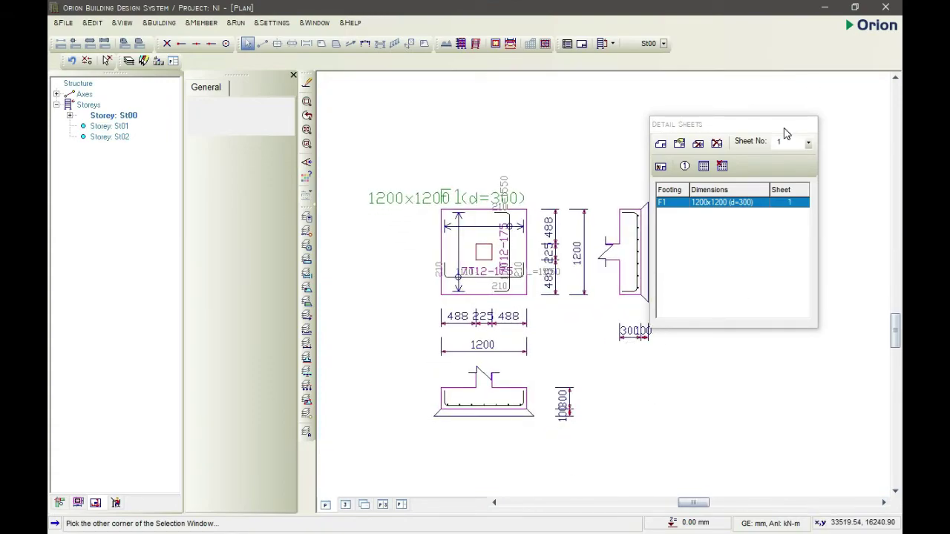
pyautogui.moveTo(776, 127); pyautogui.dragTo(820, 139)
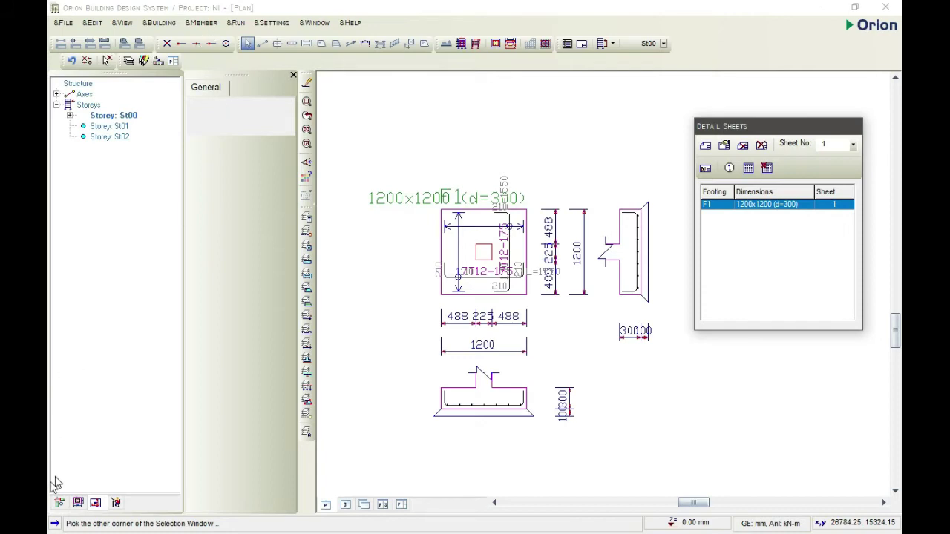
# Return from the foundation details to the St00 plan and review the placed pad bases.
pyautogui.click(64, 506)
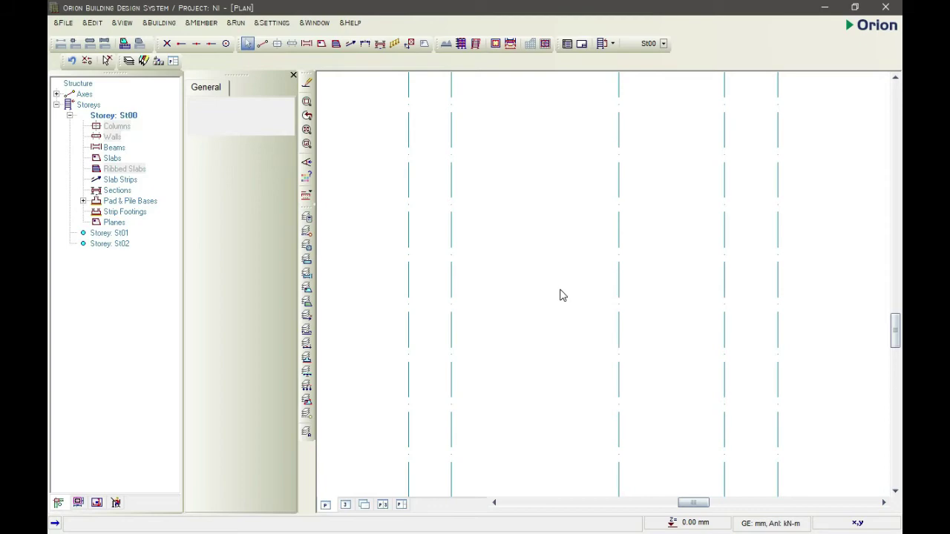
pyautogui.scroll(-1, 561, 291)
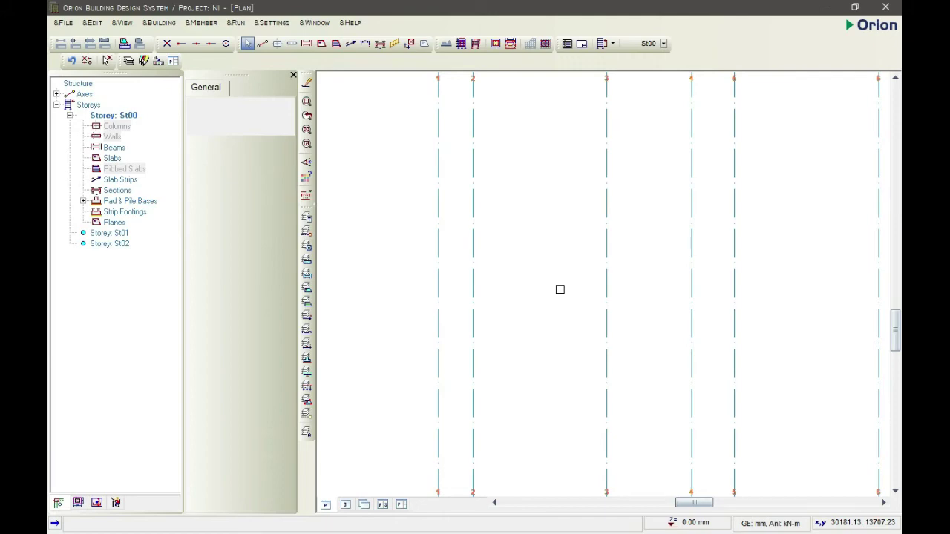
pyautogui.scroll(-5, 560, 288)
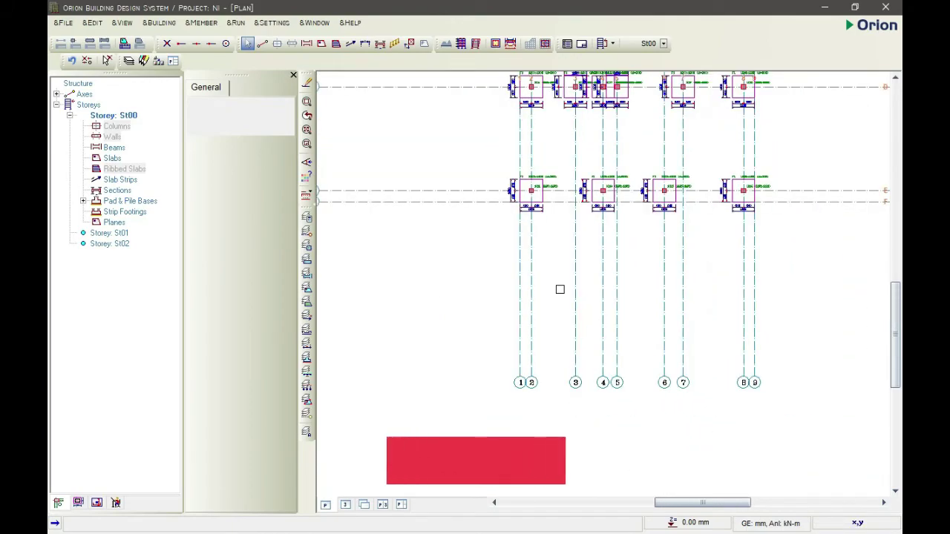
# Switch to storey St01 and examine the slabs, beams and columns in its plan.
pyautogui.click(71, 116)
pyautogui.click(109, 126)
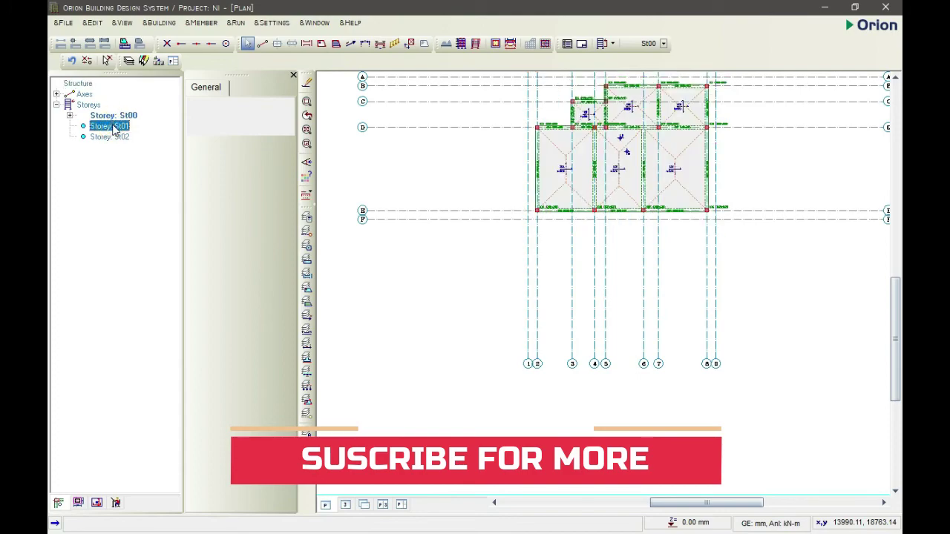
pyautogui.click(706, 148)
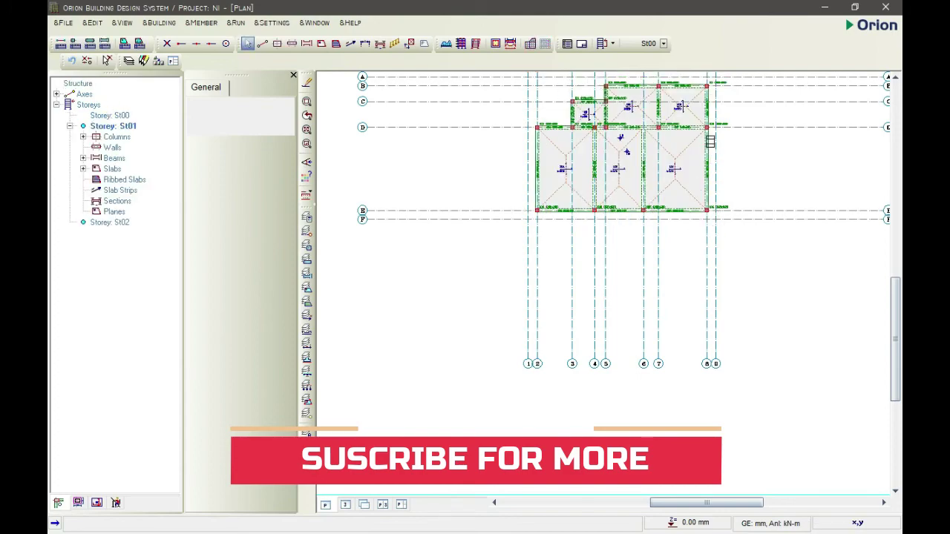
pyautogui.moveTo(710, 141); pyautogui.dragTo(691, 245, button='middle')
pyautogui.scroll(2, 628, 191)
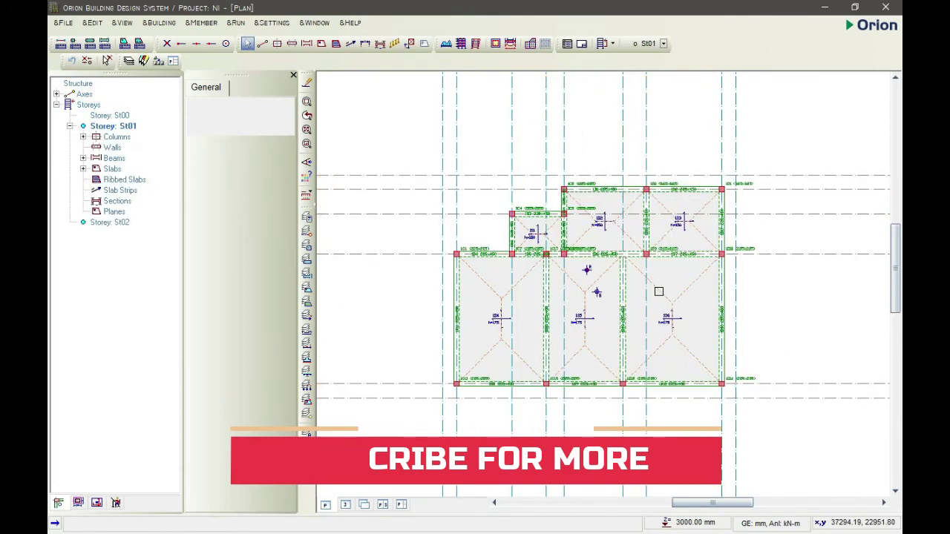